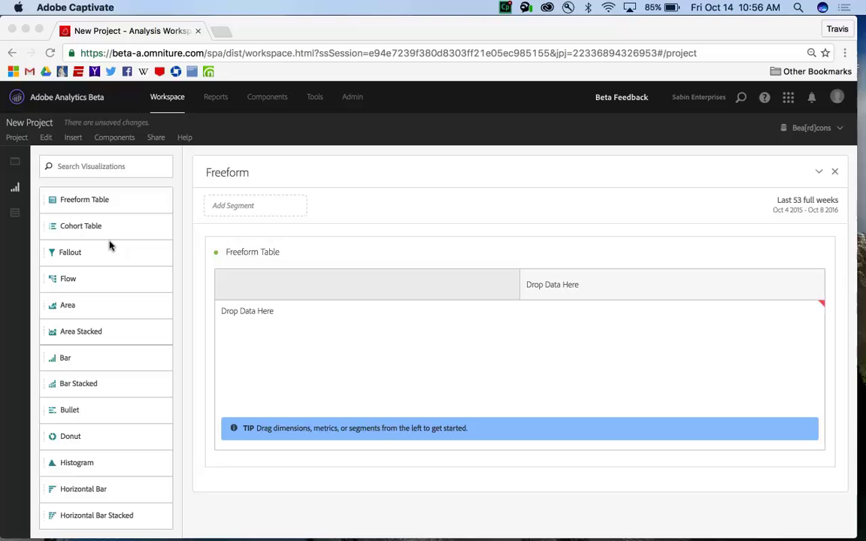
Place a Fallout visualization above the empty Freeform Table, starting at All Visits (816 visitors).
{"action": "left_click", "coordinate": [91, 252]}
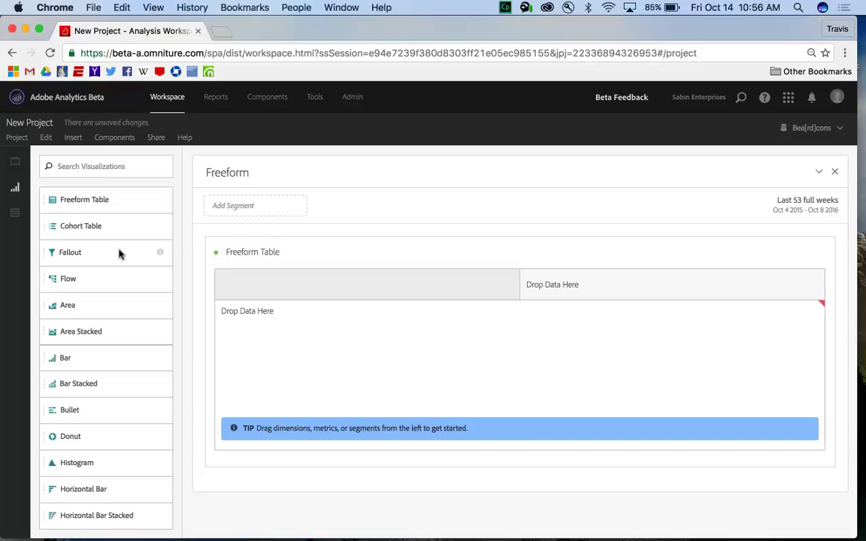
{"action": "left_click_drag", "start_coordinate": [118, 254], "coordinate": [400, 301]}
Set the Fallout to count by Visitor and turn off 'Show All Visits as the first touchpoint'.
{"action": "left_click", "coordinate": [14, 212]}
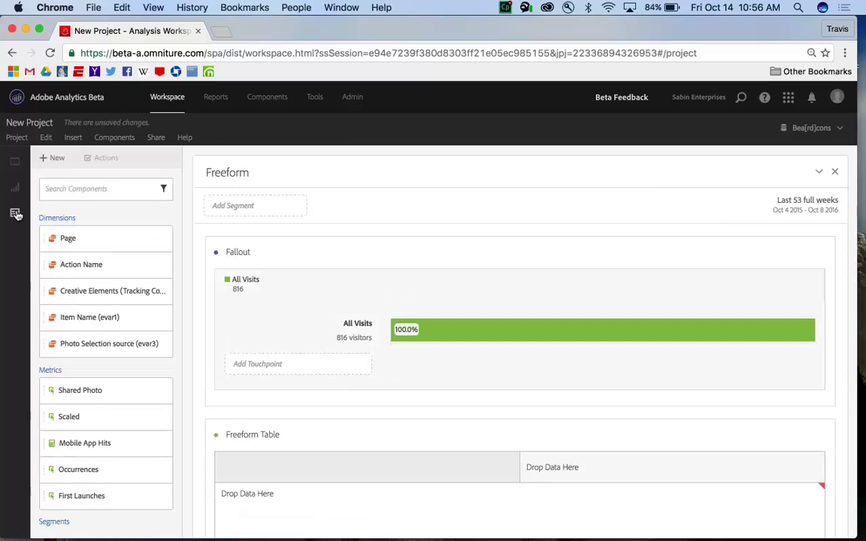
{"action": "scroll", "coordinate": [358, 273], "scroll_direction": "down", "scroll_amount": 1}
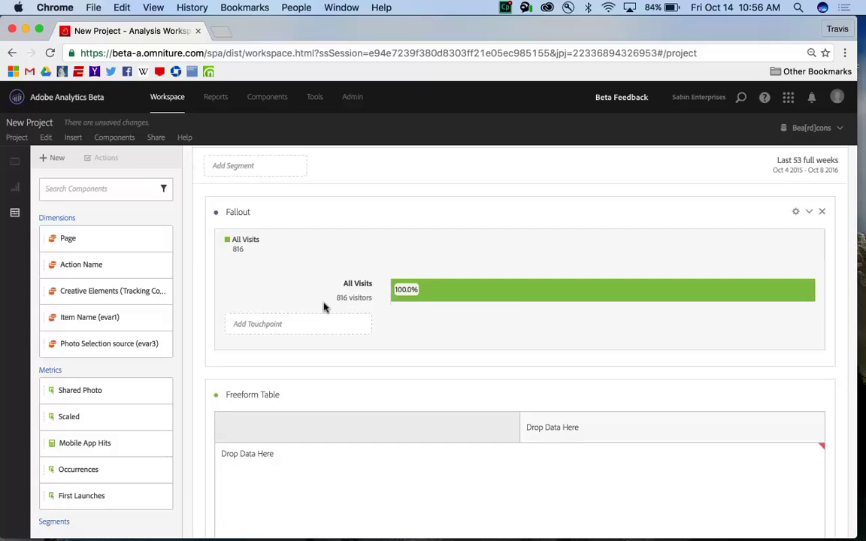
{"action": "mouse_move", "coordinate": [452, 282]}
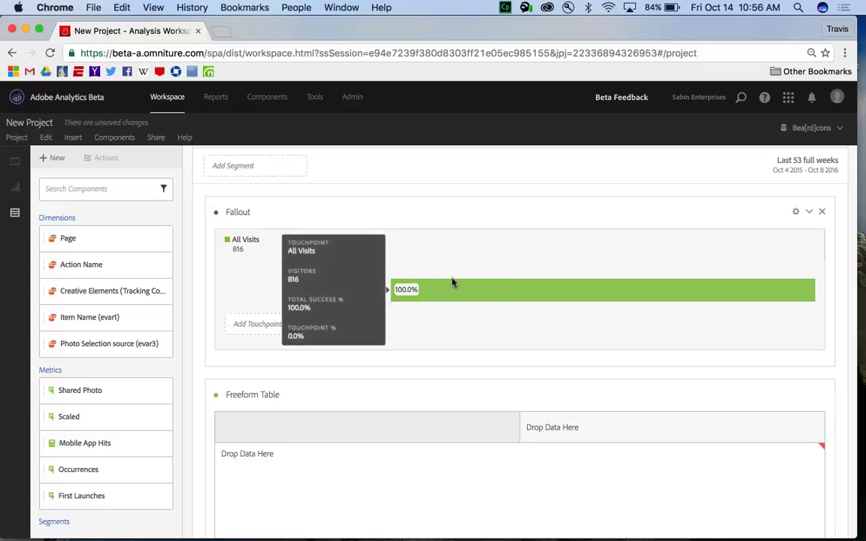
{"action": "left_click", "coordinate": [795, 213]}
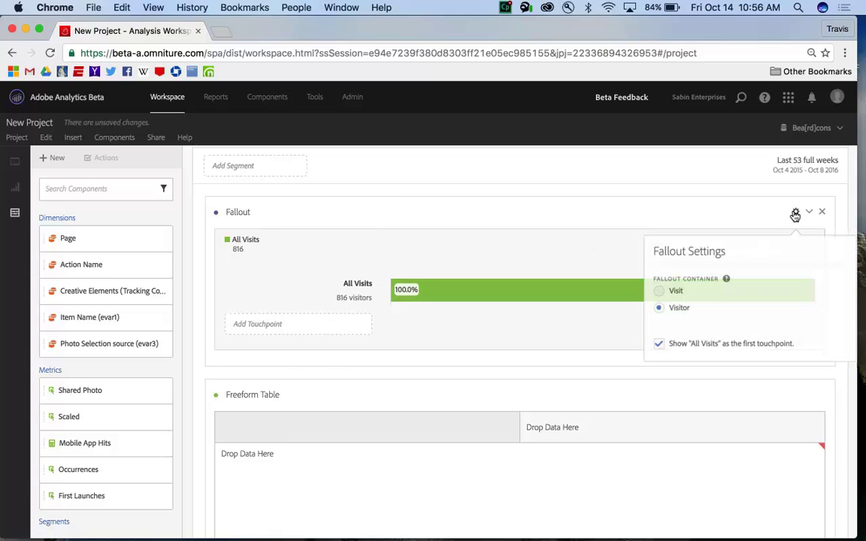
{"action": "left_click", "coordinate": [661, 292]}
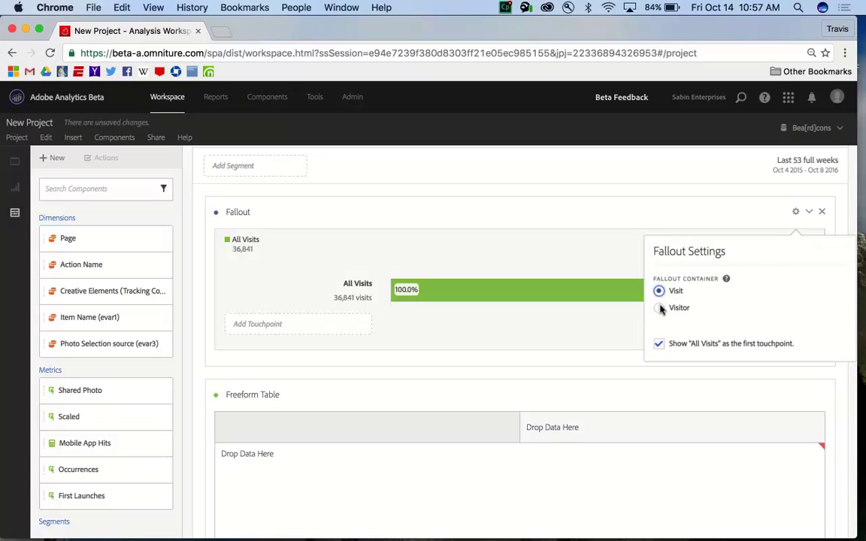
{"action": "left_click", "coordinate": [660, 308]}
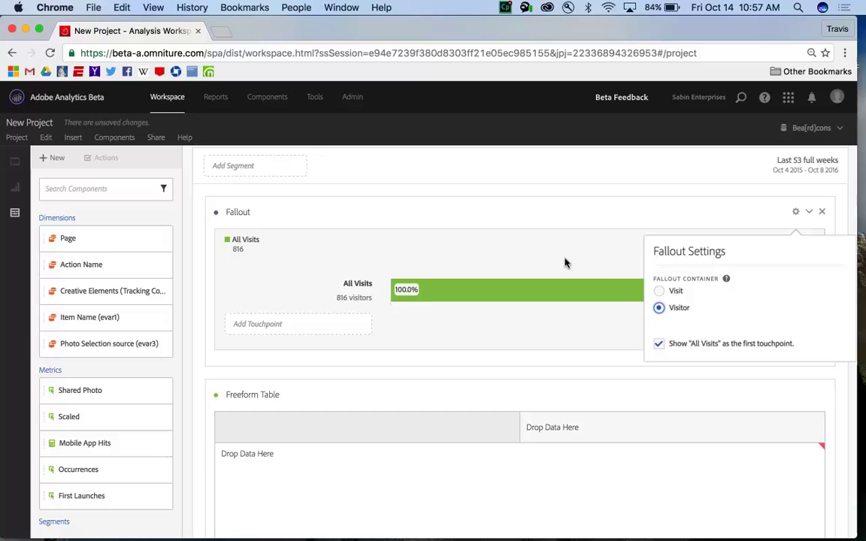
{"action": "left_click", "coordinate": [658, 344]}
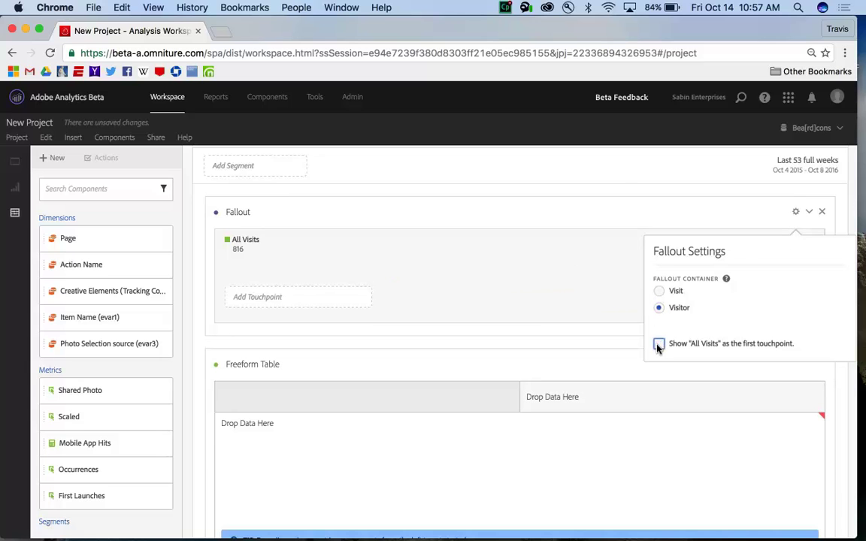
{"action": "left_click", "coordinate": [527, 286]}
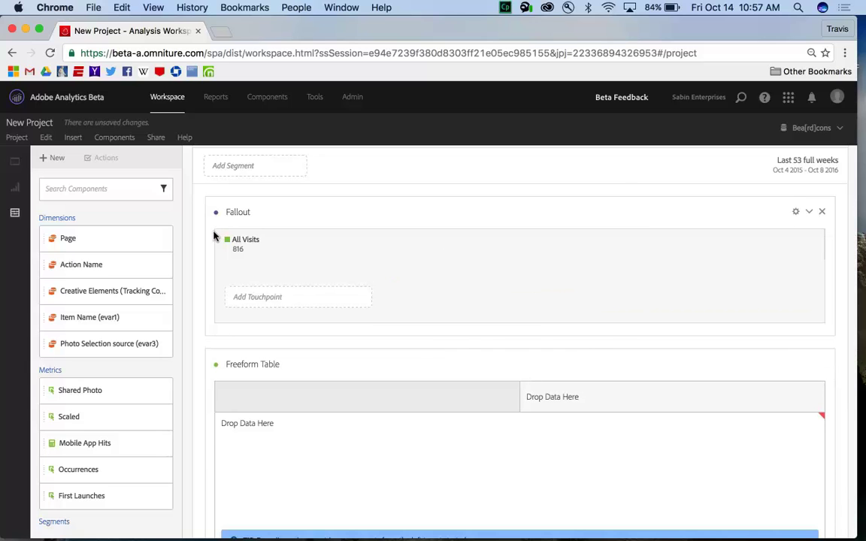
Add Page touchpoints MainView, ItemInfo, ItemSelector and PhotoExtension to the fallout in order.
{"action": "left_click", "coordinate": [164, 239]}
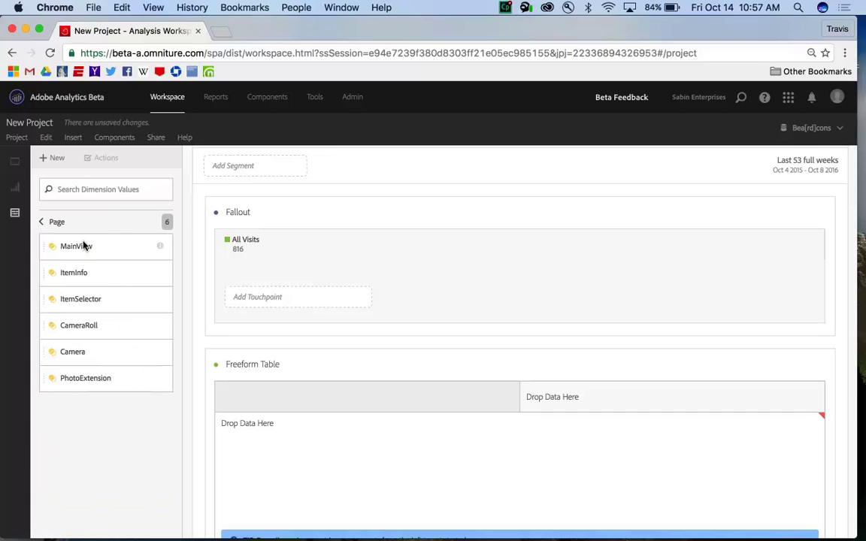
{"action": "left_click_drag", "start_coordinate": [77, 247], "coordinate": [275, 303]}
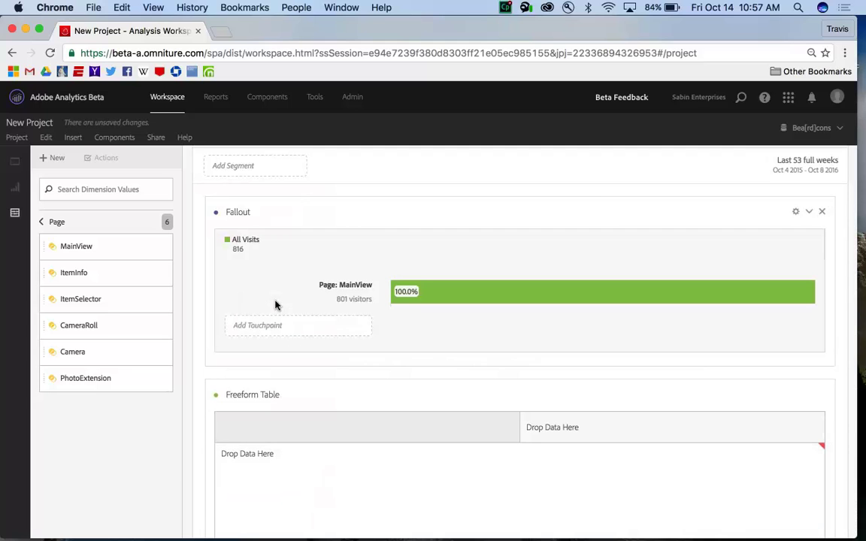
{"action": "left_click_drag", "start_coordinate": [114, 267], "coordinate": [312, 328]}
{"action": "left_click_drag", "start_coordinate": [119, 300], "coordinate": [275, 383]}
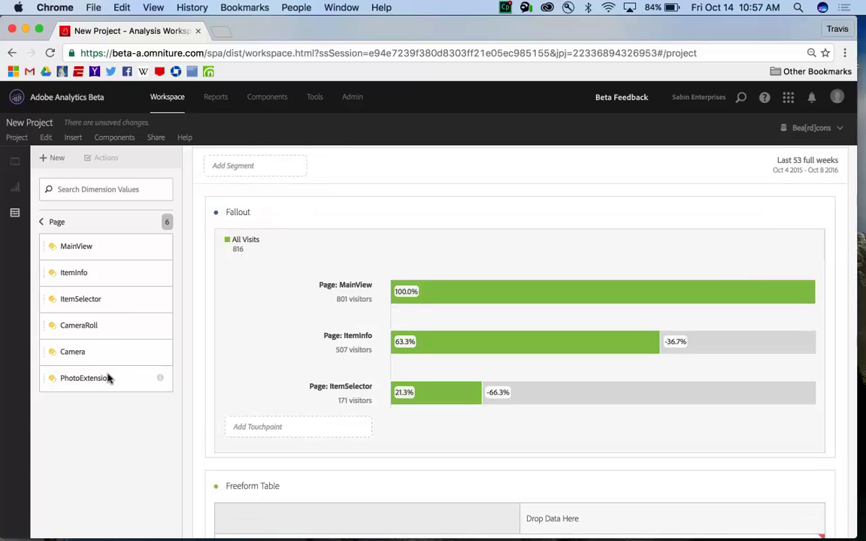
{"action": "left_click_drag", "start_coordinate": [107, 378], "coordinate": [299, 433]}
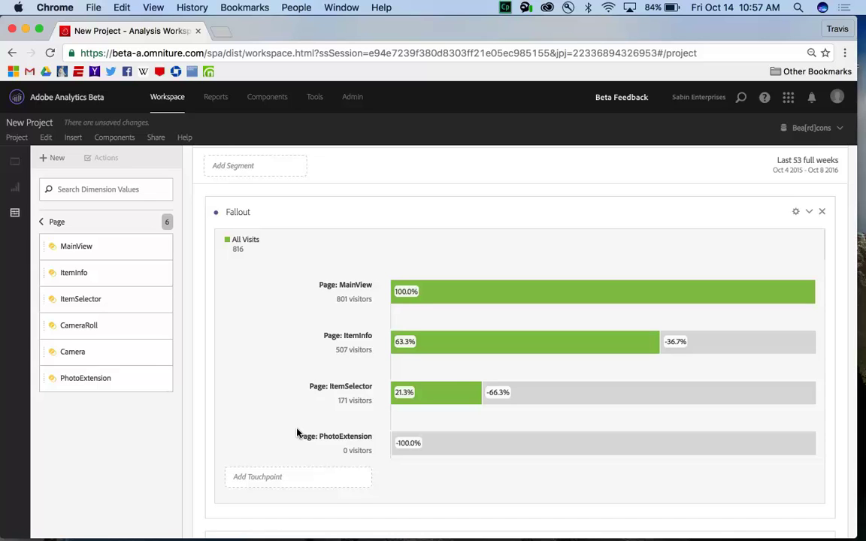
{"action": "mouse_move", "coordinate": [408, 379]}
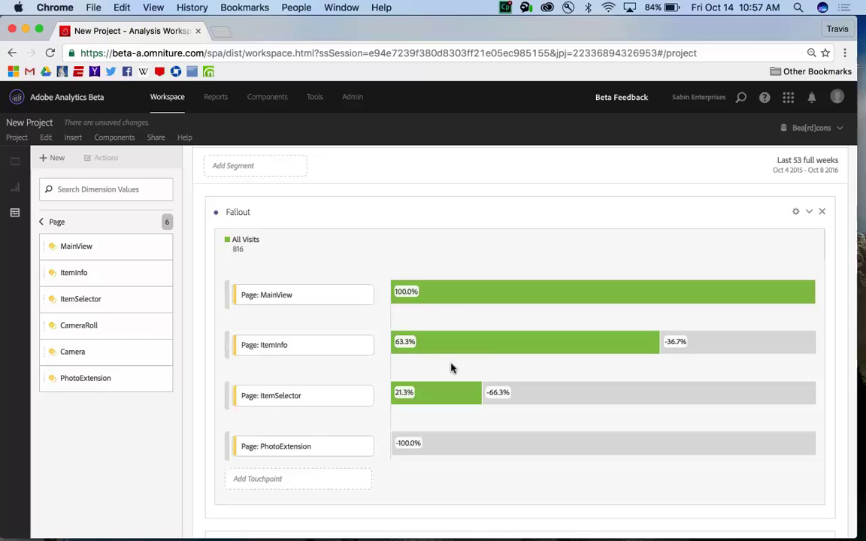
{"action": "mouse_move", "coordinate": [652, 352]}
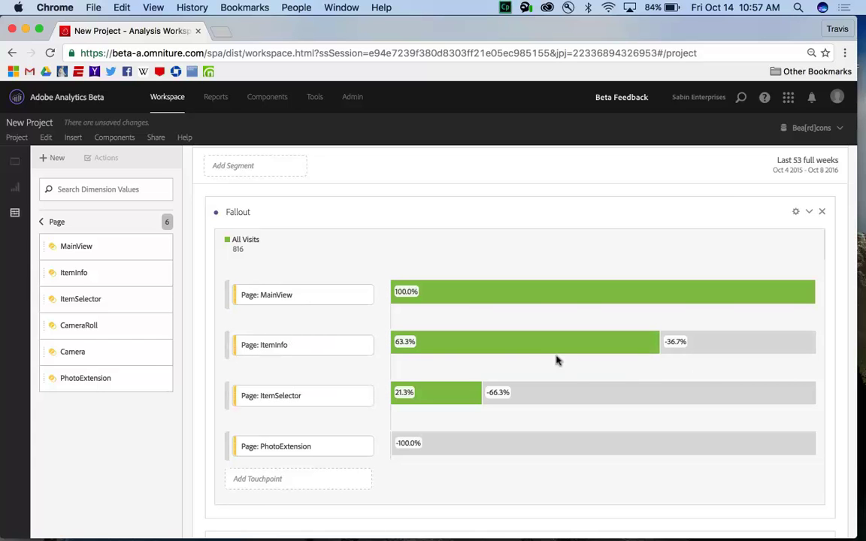
Insert a combined CameraRoll OR Camera touchpoint after MainView in the fallout.
{"action": "mouse_move", "coordinate": [512, 354]}
{"action": "mouse_move", "coordinate": [450, 396]}
{"action": "scroll", "coordinate": [429, 374], "scroll_direction": "down", "scroll_amount": 2}
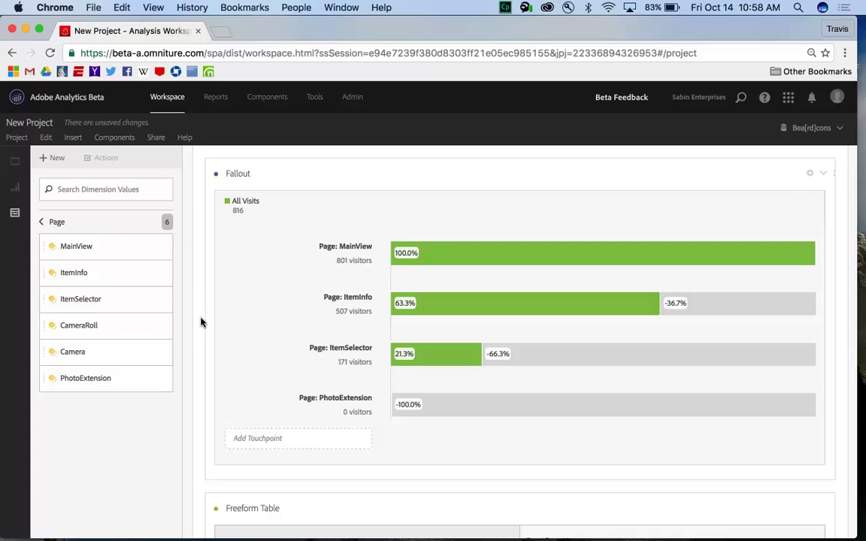
{"action": "left_click_drag", "start_coordinate": [107, 329], "coordinate": [320, 293]}
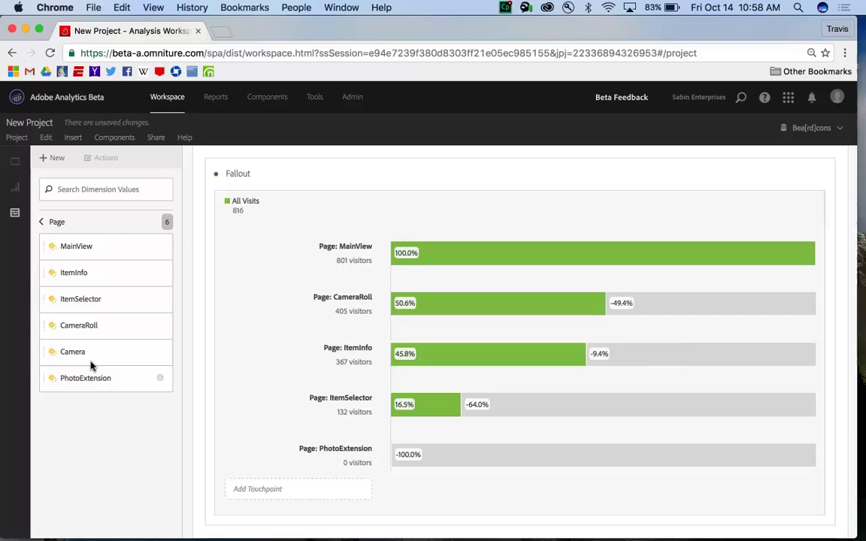
{"action": "left_click_drag", "start_coordinate": [82, 353], "coordinate": [269, 315]}
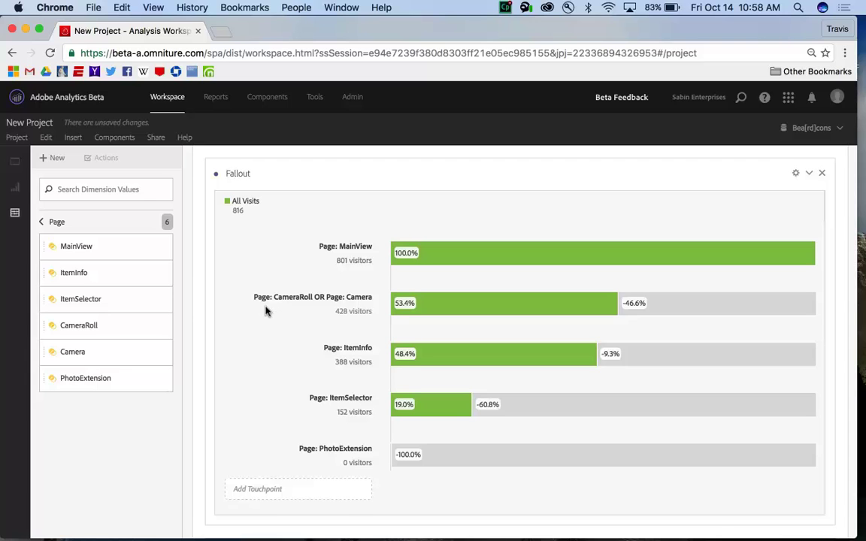
{"action": "mouse_move", "coordinate": [356, 254]}
Drop Camera from the CameraRoll touchpoint and move CameraRoll below ItemInfo.
{"action": "mouse_move", "coordinate": [319, 305]}
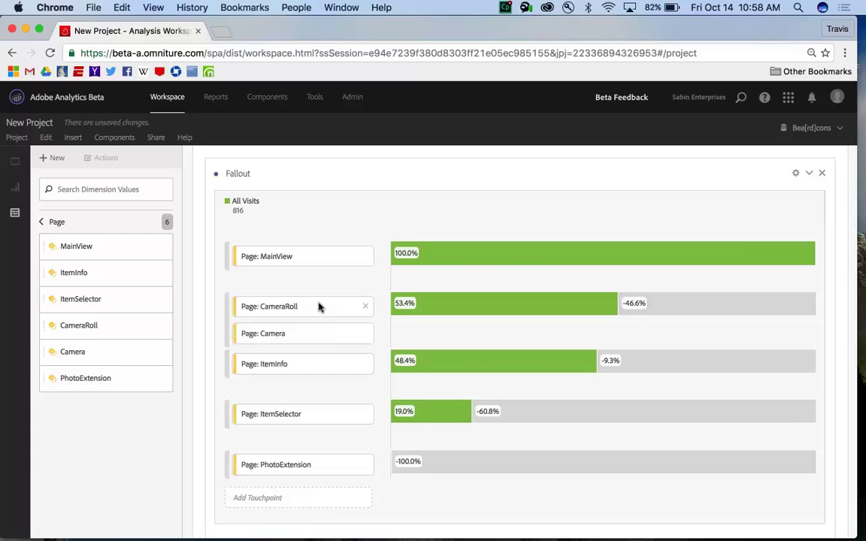
{"action": "left_click", "coordinate": [366, 335]}
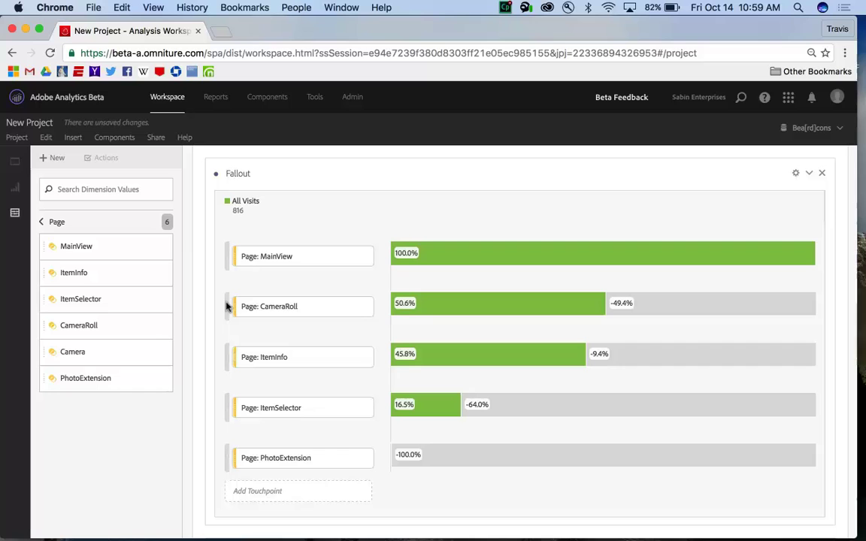
{"action": "left_click_drag", "start_coordinate": [226, 306], "coordinate": [230, 387]}
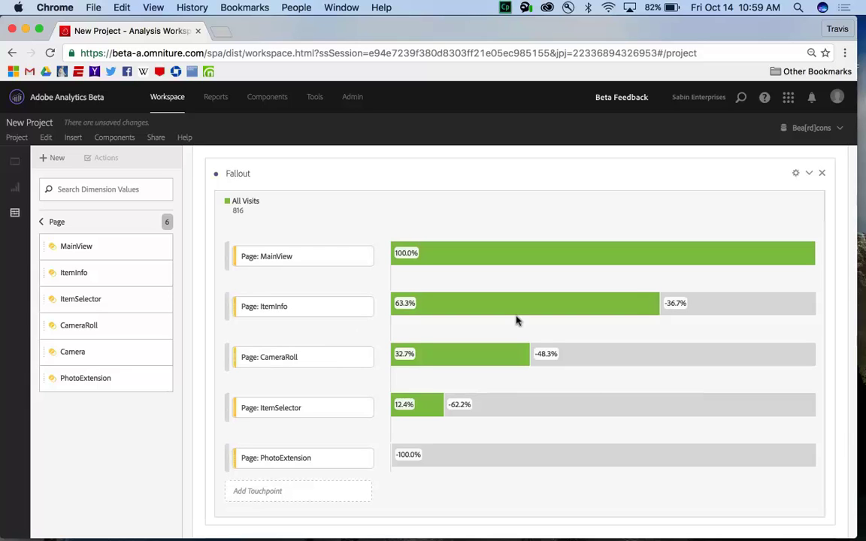
Trend the MainView > ItemInfo touchpoint as a Unique Visitors line chart above the fallout.
{"action": "scroll", "coordinate": [515, 321], "scroll_direction": "down", "scroll_amount": 1}
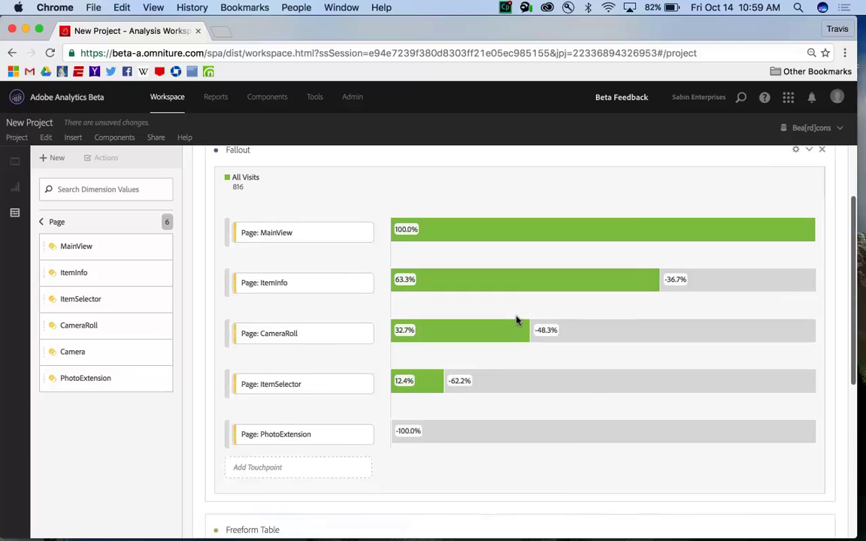
{"action": "left_click", "coordinate": [479, 279]}
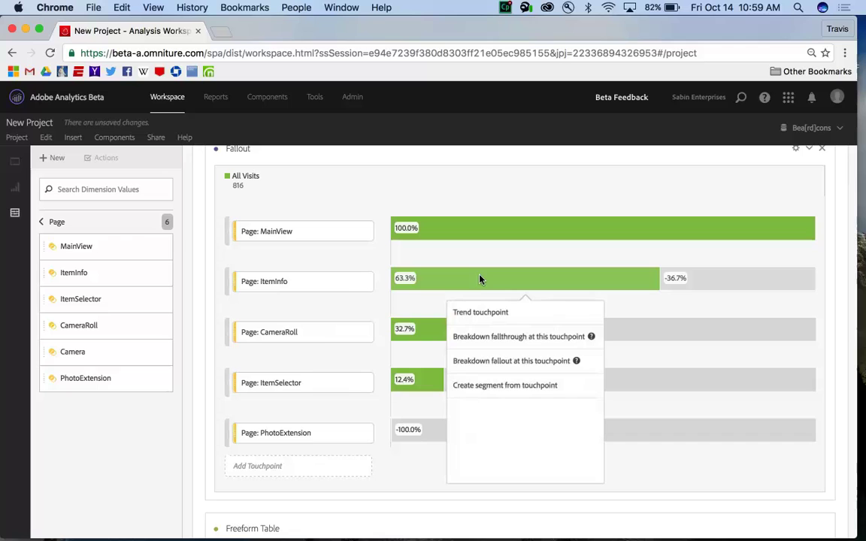
{"action": "left_click", "coordinate": [481, 311]}
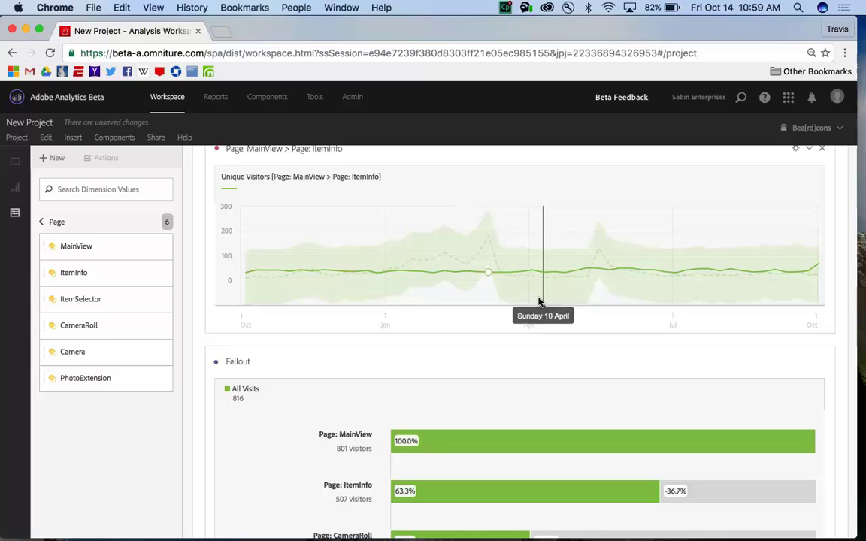
{"action": "scroll", "coordinate": [538, 300], "scroll_direction": "down", "scroll_amount": 5}
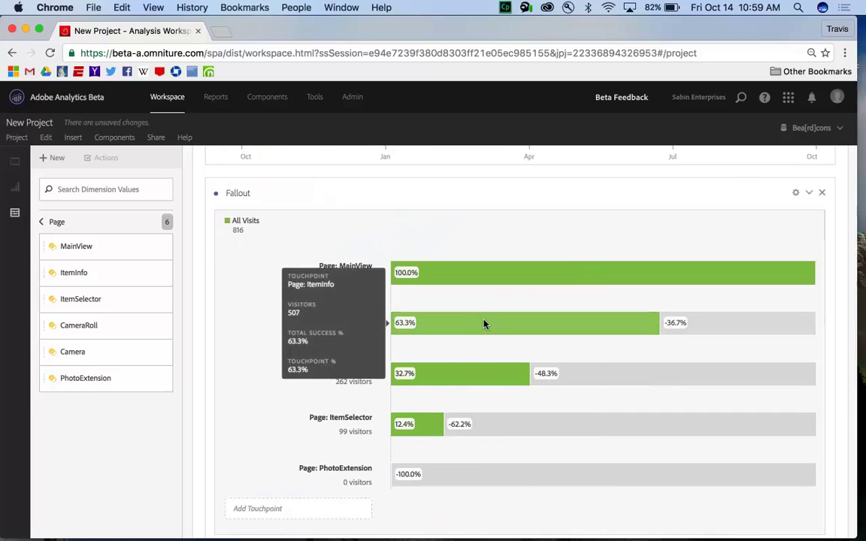
{"action": "left_click", "coordinate": [485, 324]}
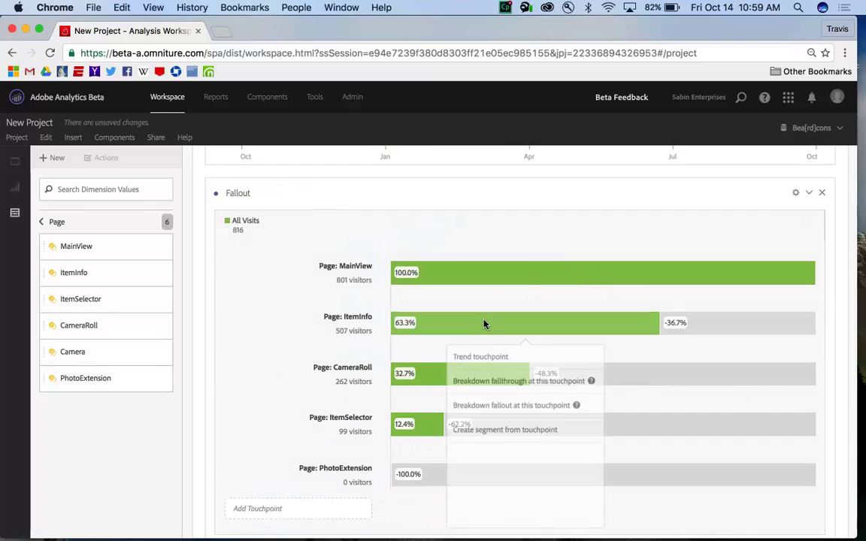
Add a fallthrough table at ItemInfo, listing pages led by ItemInfo, MainView and CameraRoll (262).
{"action": "left_click", "coordinate": [492, 382]}
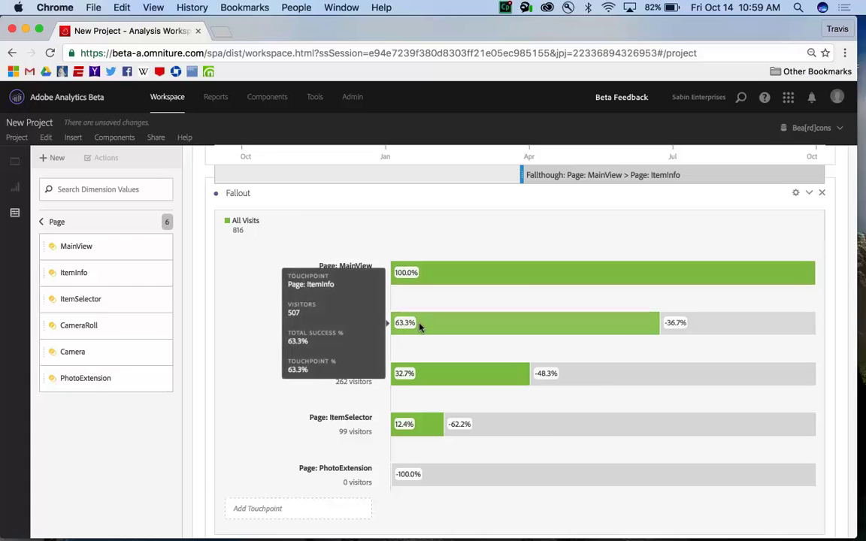
{"action": "scroll", "coordinate": [419, 326], "scroll_direction": "down", "scroll_amount": 8}
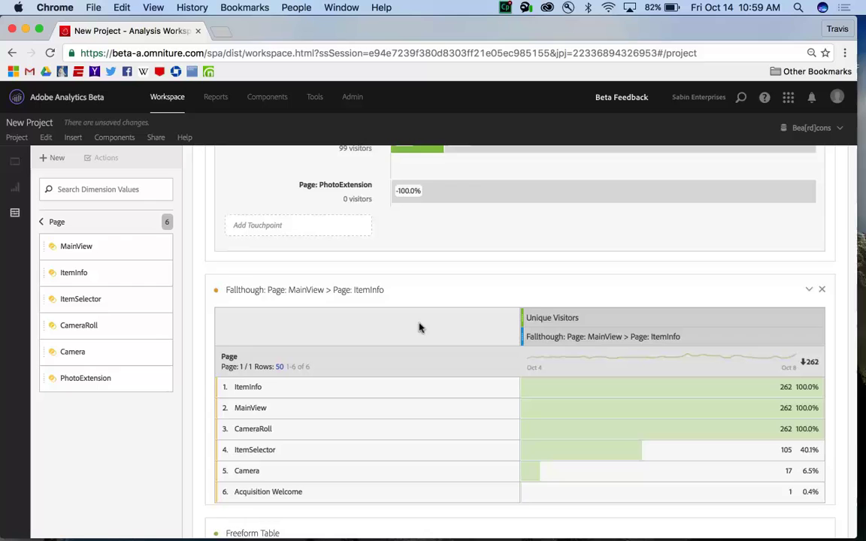
{"action": "scroll", "coordinate": [419, 326], "scroll_direction": "down", "scroll_amount": 1}
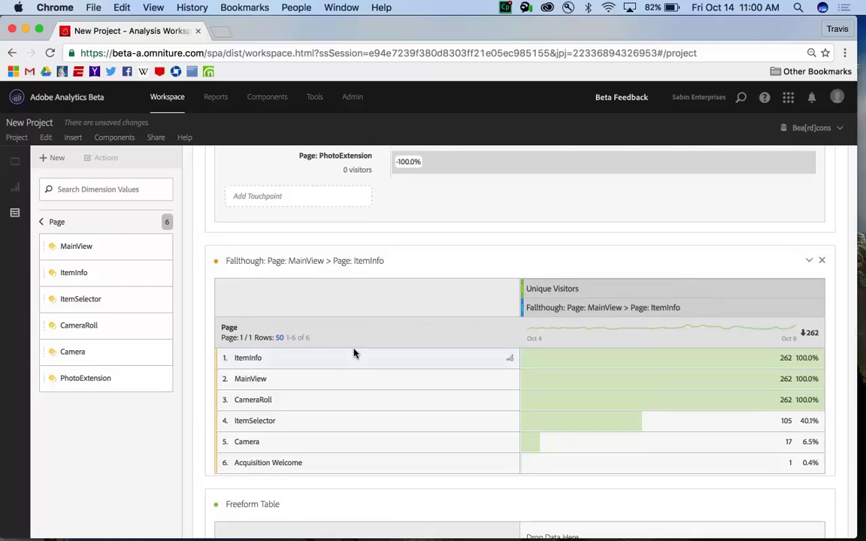
{"action": "scroll", "coordinate": [355, 353], "scroll_direction": "up", "scroll_amount": 4}
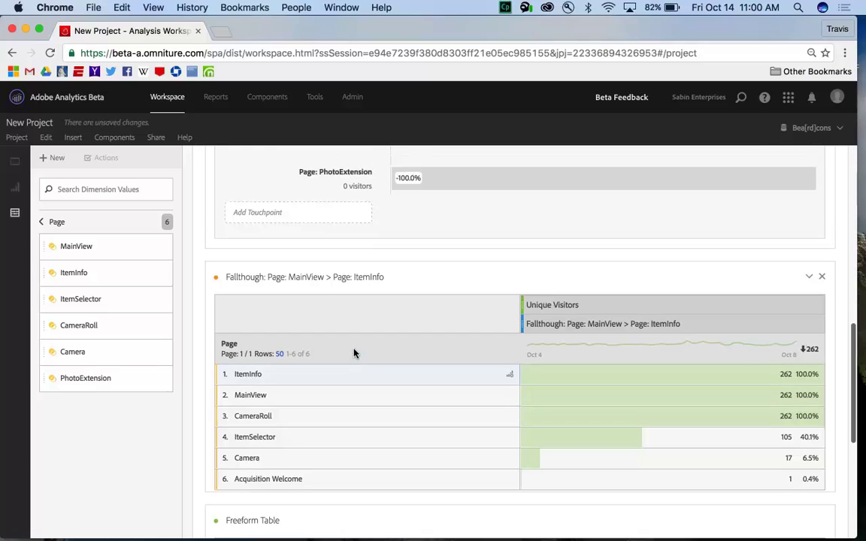
{"action": "scroll", "coordinate": [355, 353], "scroll_direction": "up", "scroll_amount": 5}
Add a fallout table at ItemInfo, led by MainView 215, CameraRoll 31 and ItemSelector 17.
{"action": "mouse_move", "coordinate": [461, 288]}
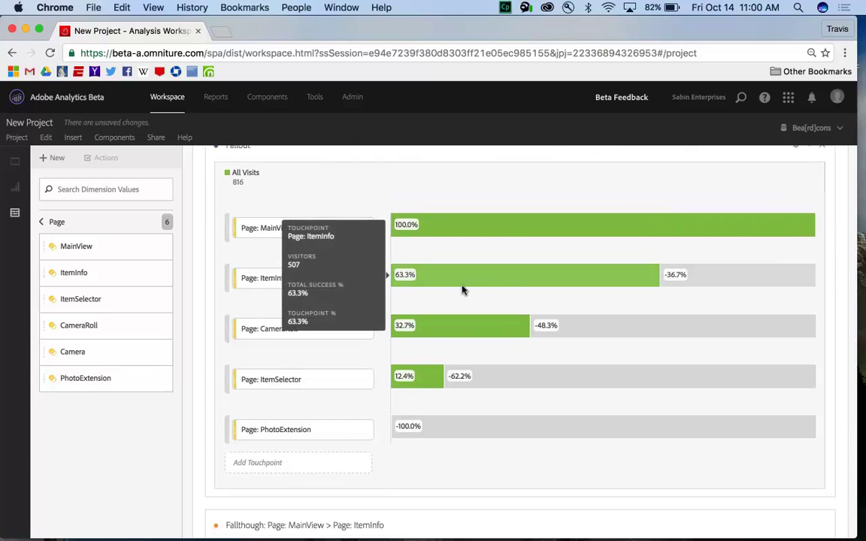
{"action": "left_click", "coordinate": [510, 282]}
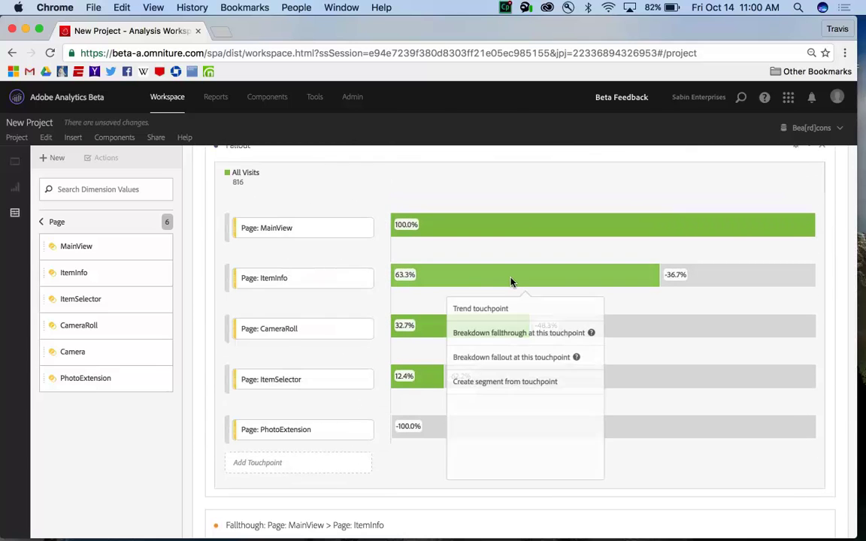
{"action": "left_click", "coordinate": [531, 357]}
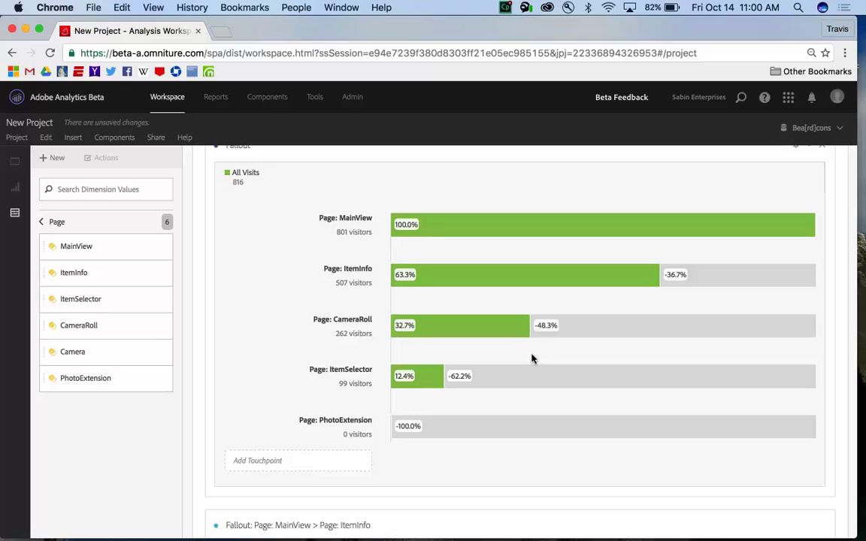
{"action": "scroll", "coordinate": [531, 359], "scroll_direction": "down", "scroll_amount": 3}
{"action": "scroll", "coordinate": [532, 358], "scroll_direction": "down", "scroll_amount": 2}
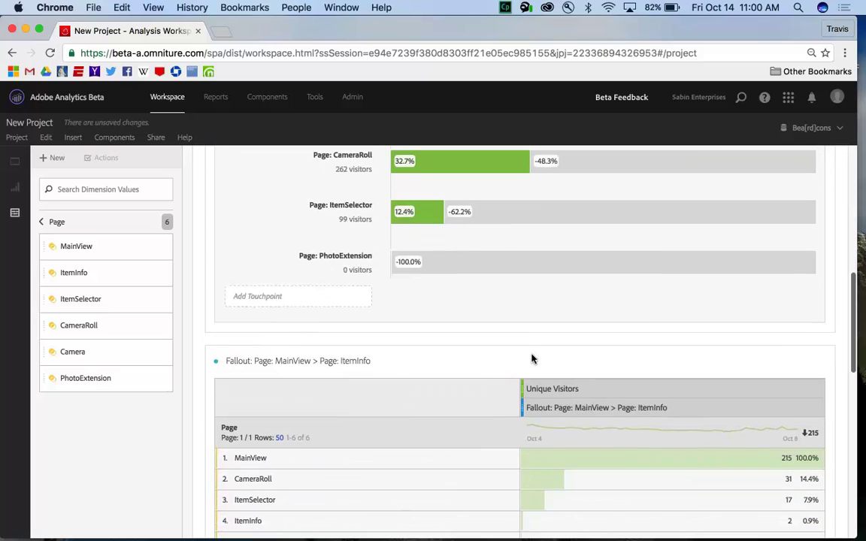
{"action": "scroll", "coordinate": [532, 355], "scroll_direction": "down", "scroll_amount": 2}
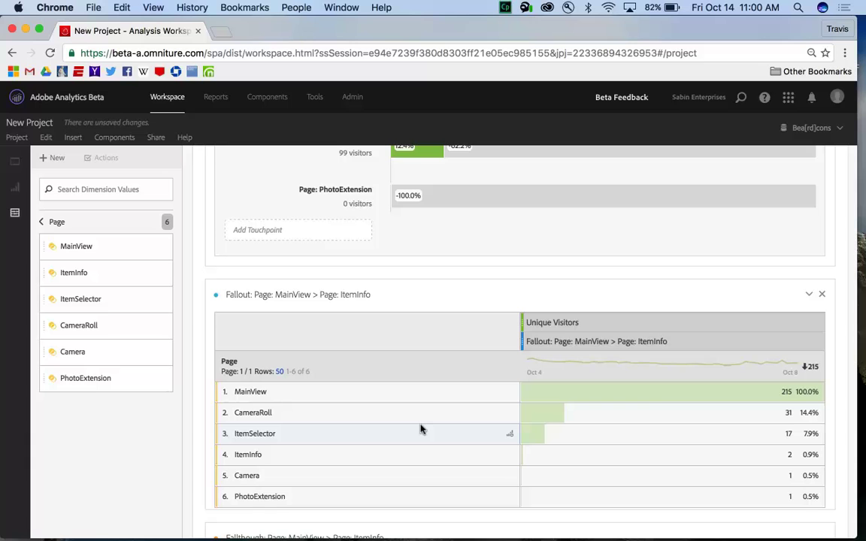
{"action": "scroll", "coordinate": [421, 429], "scroll_direction": "up", "scroll_amount": 5}
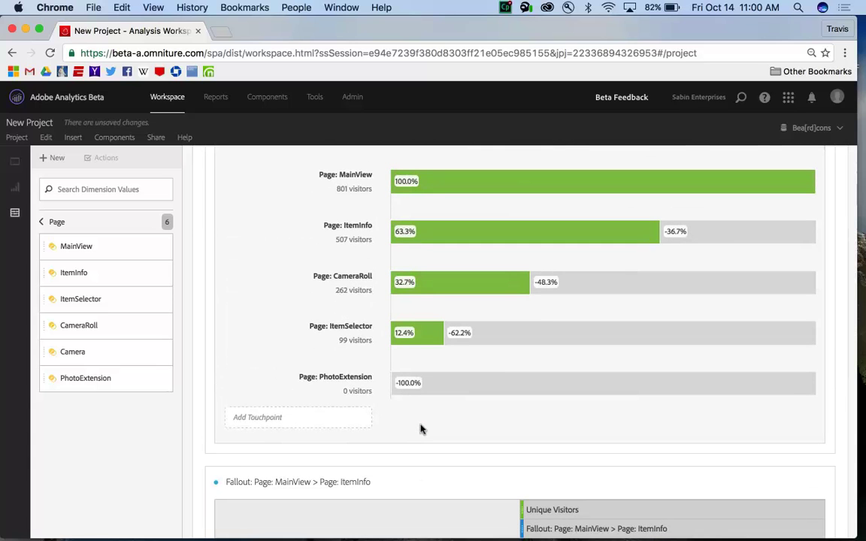
{"action": "scroll", "coordinate": [421, 429], "scroll_direction": "up", "scroll_amount": 1}
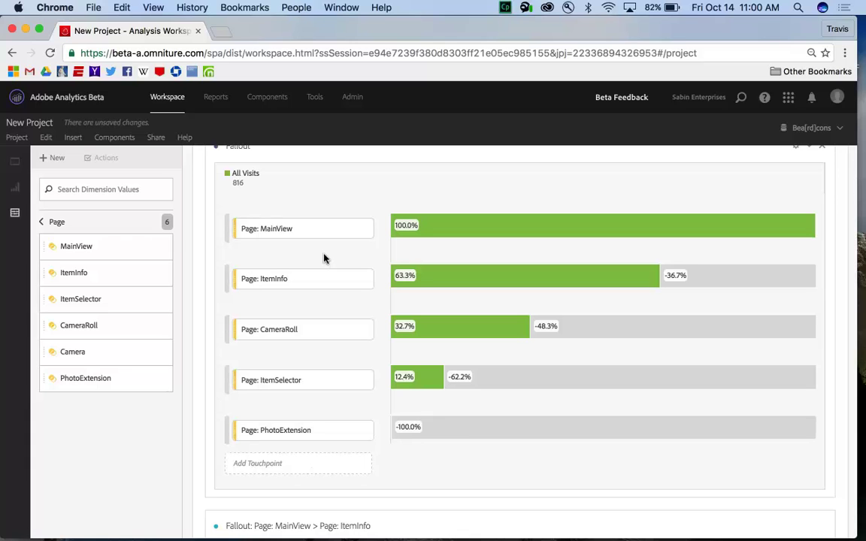
{"action": "mouse_move", "coordinate": [524, 269]}
{"action": "scroll", "coordinate": [492, 195], "scroll_direction": "up", "scroll_amount": 2}
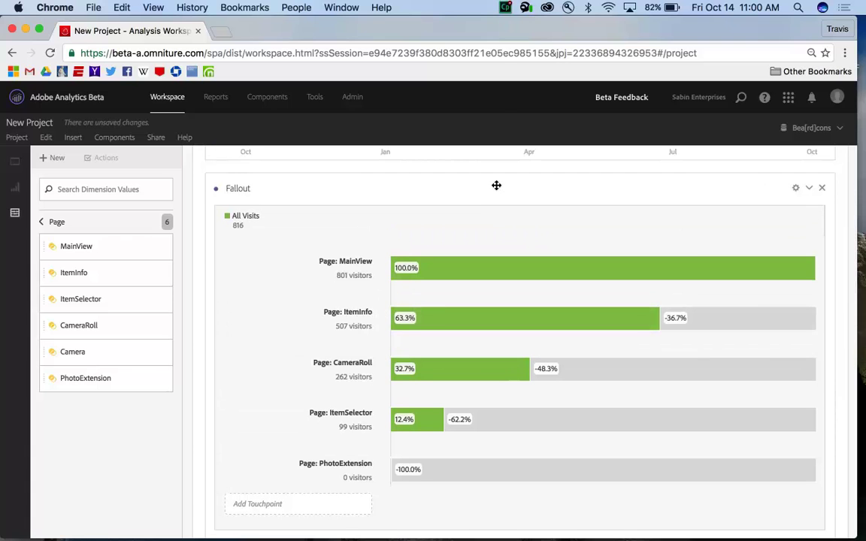